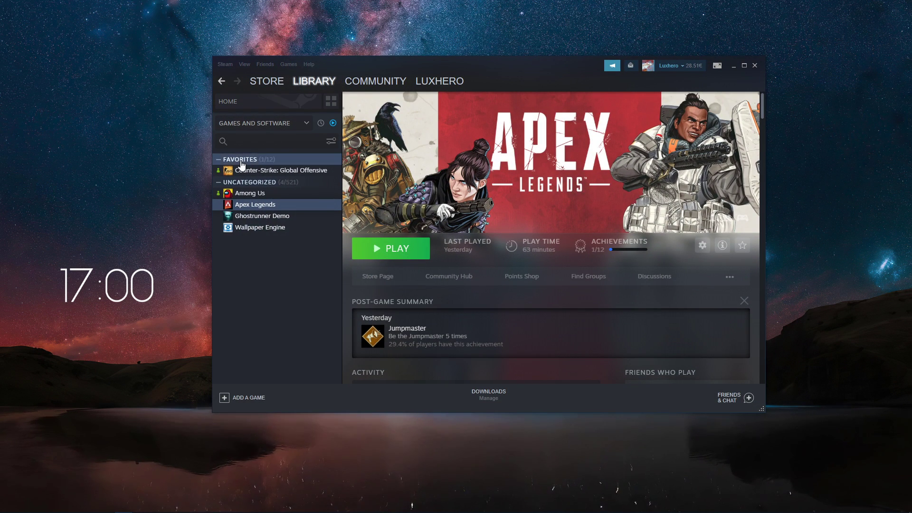
Bring up the Apex Legends Properties and move the main library window out of the way
right_click(265, 211)
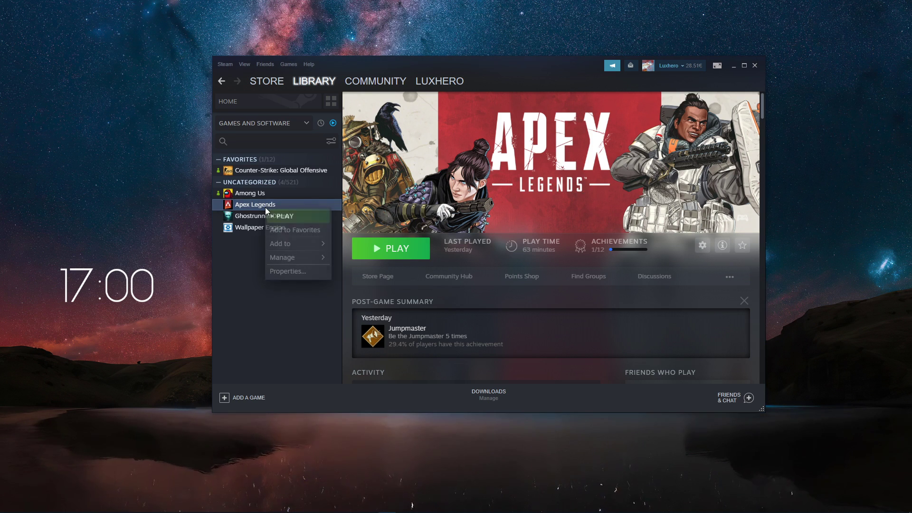
click(289, 271)
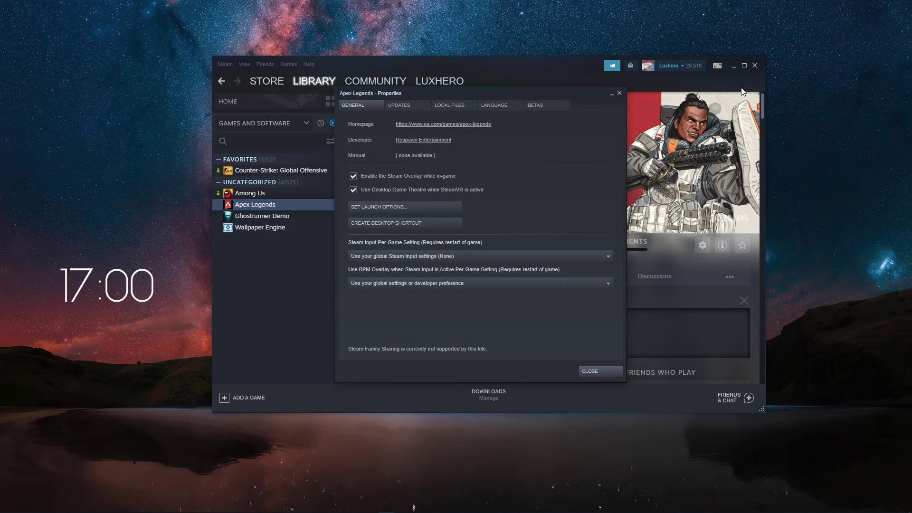
click(730, 66)
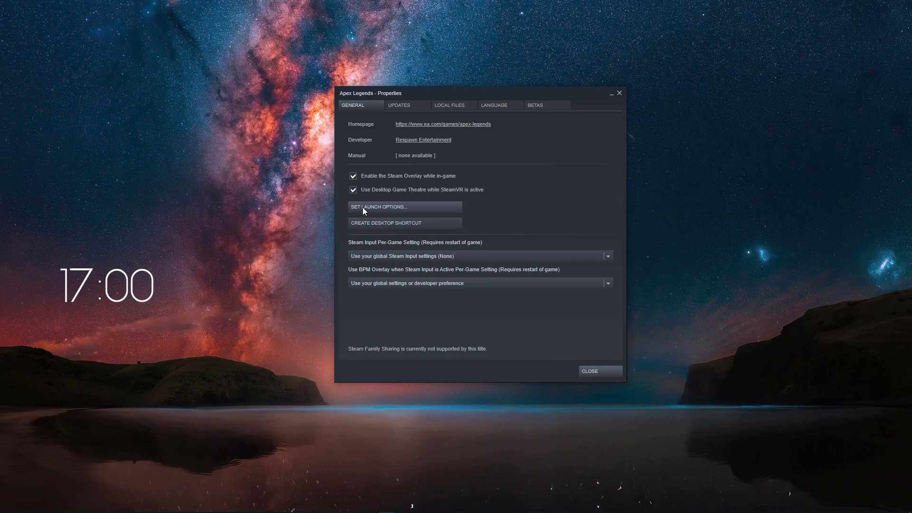
Show the Apex Legends launch options editor alone, with Properties hidden and the dialog nudged up
click(362, 207)
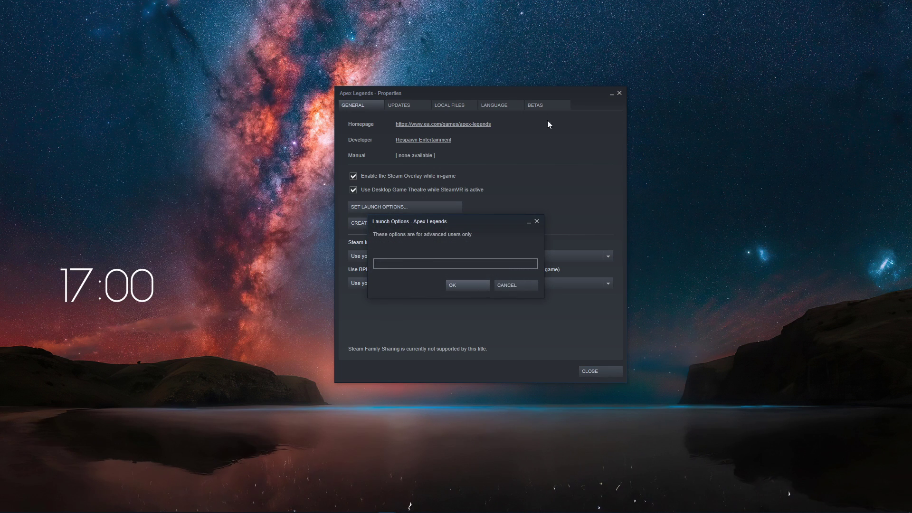
click(611, 94)
drag(463, 223, 478, 214)
text(-)
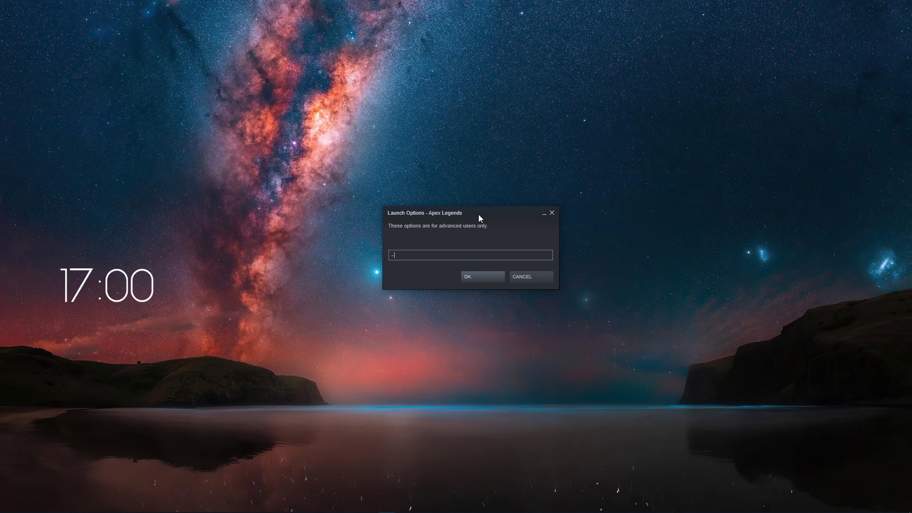
text(high)
text( -preload)
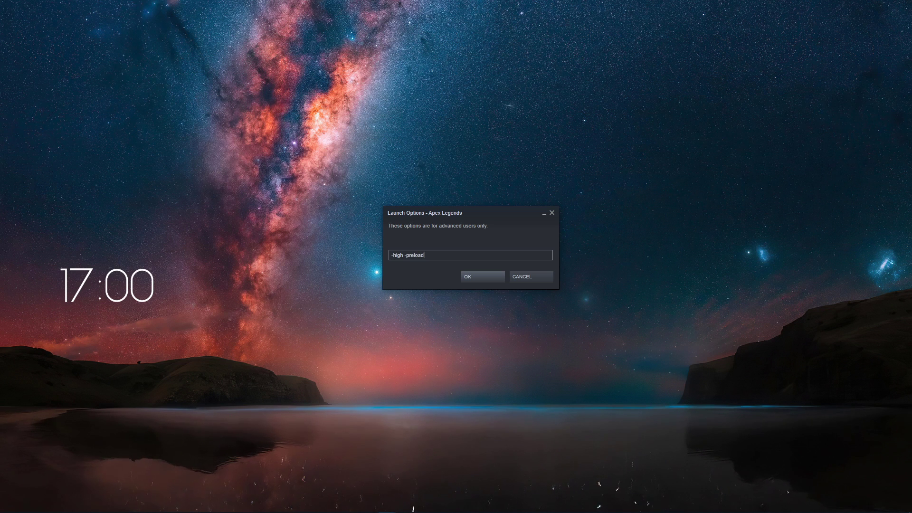
text(+fp)
text(d_max 0)
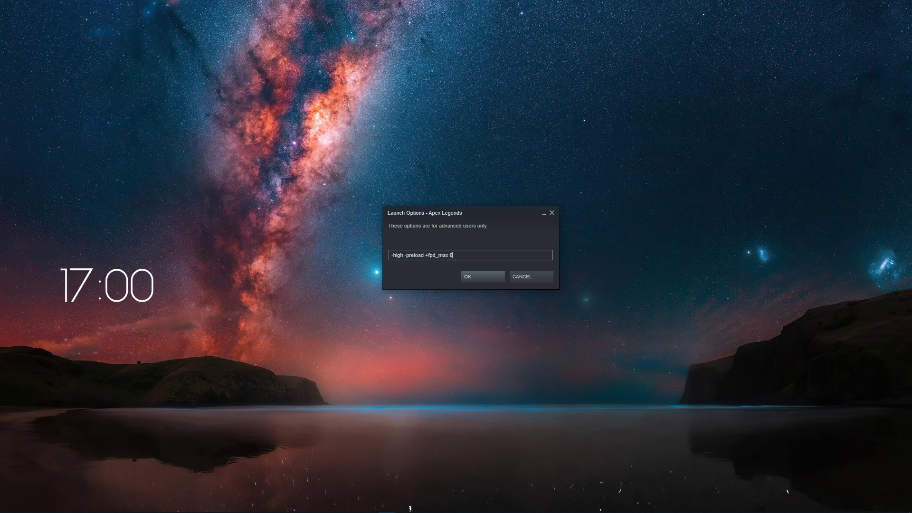
Erase the misspelled frame-rate command and the stray 0 after fps_max
key(BackSpace)
key(BackSpace)
key(BackSpace)
key(BackSpace)
key(BackSpace)
key(BackSpace)
key(BackSpace)
text(s)
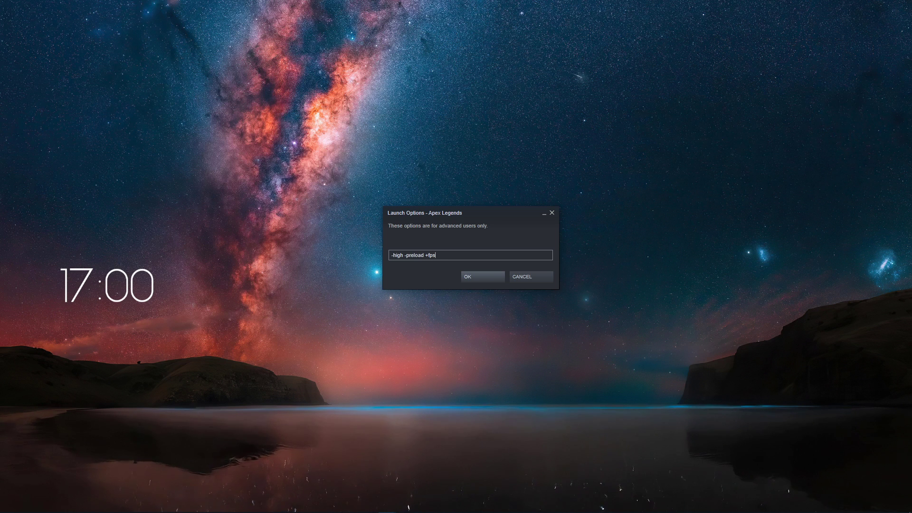
text(_max 0)
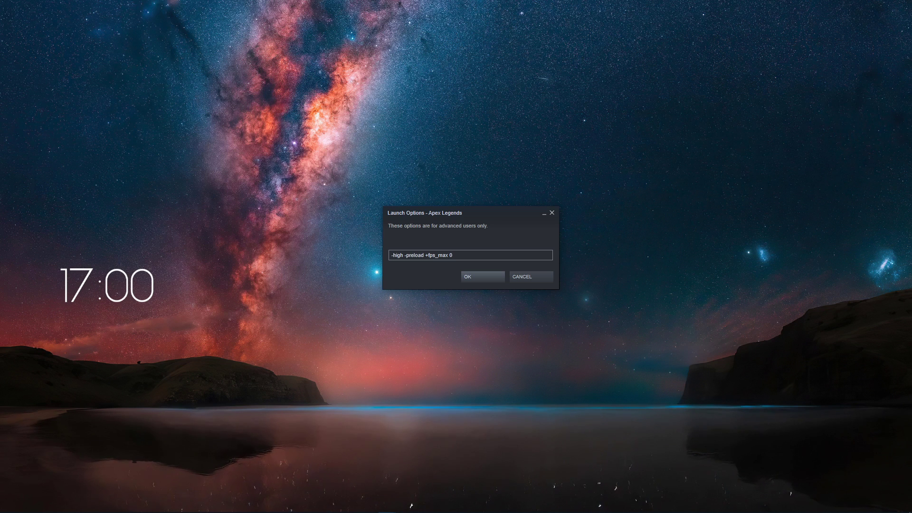
key(BackSpace)
text(180)
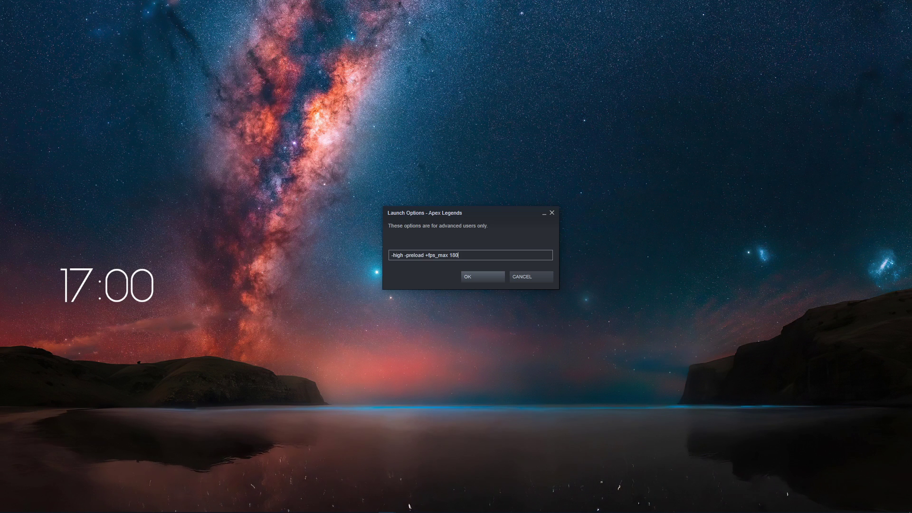
text( -)
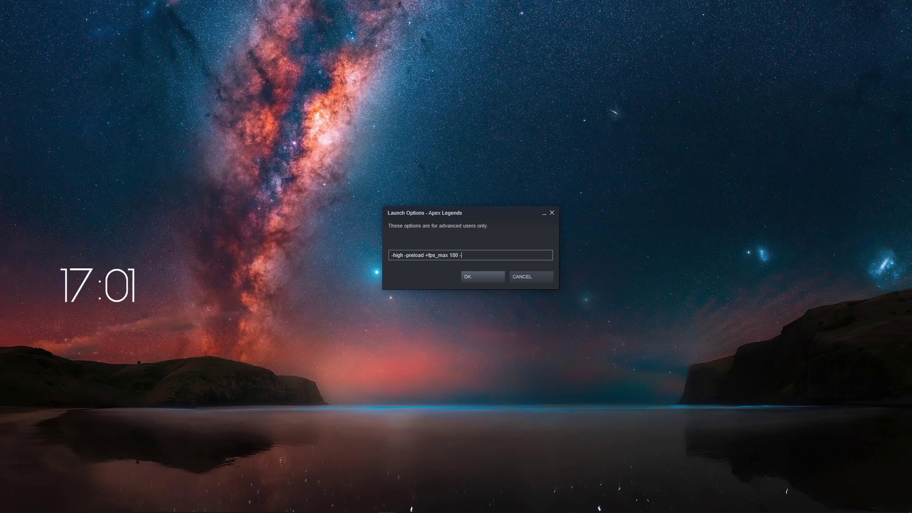
text(novid)
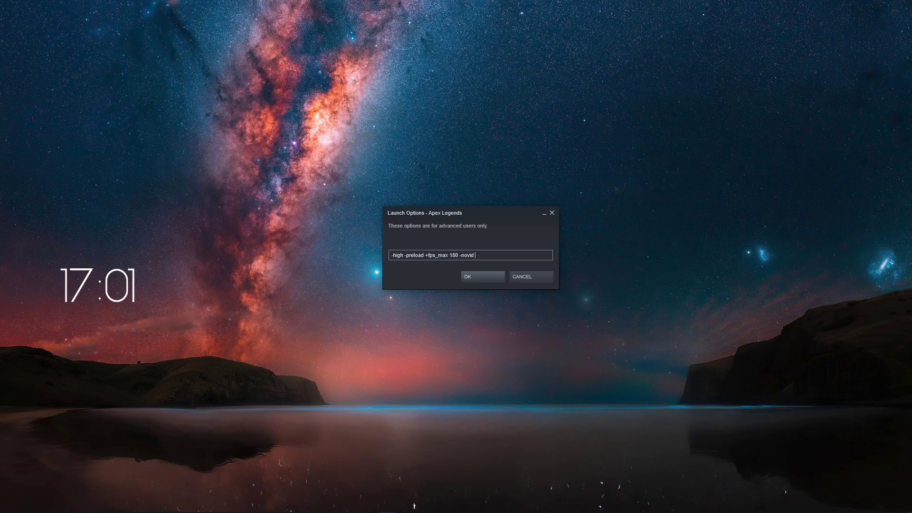
text(screen)
Erase the fullscreen option and the windowed option's tail to rework the display-mode setting
key(BackSpace)
key(BackSpace)
key(BackSpace)
key(BackSpace)
text(windo)
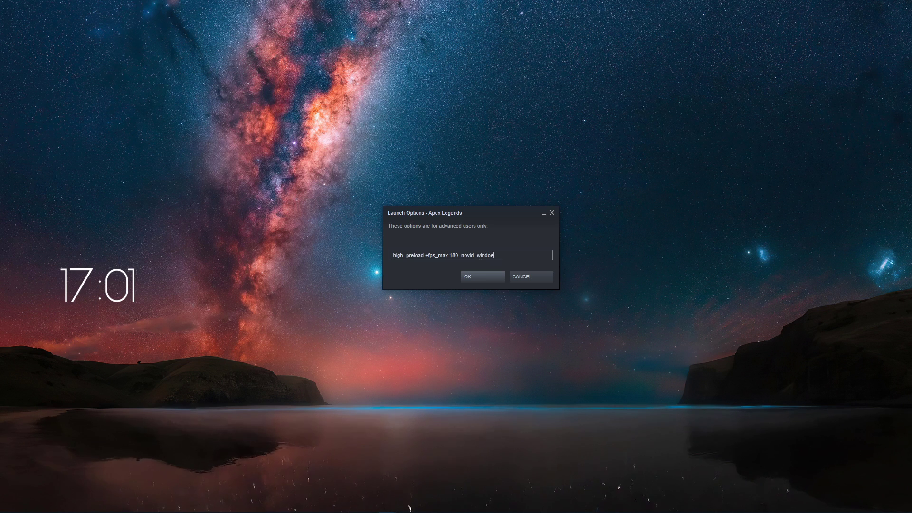
text(wed)
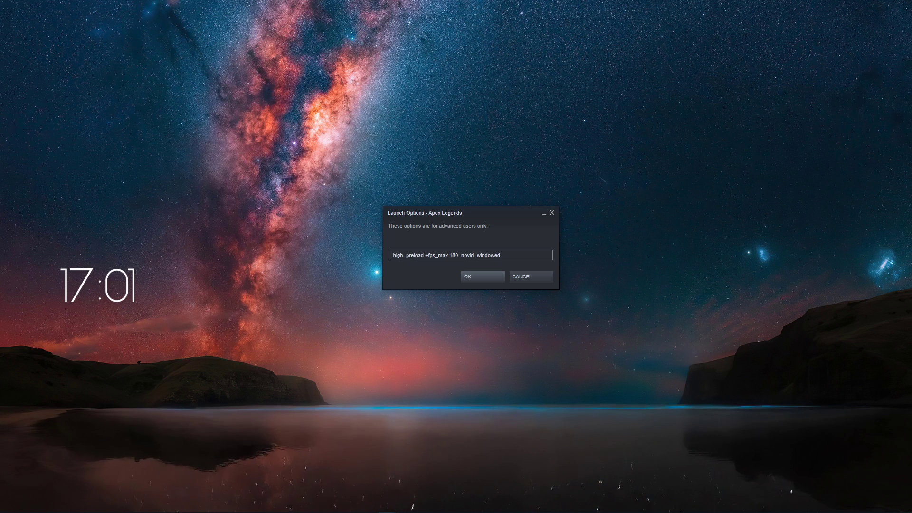
key(BackSpace)
key(BackSpace)
key(BackSpace)
key(BackSpace)
key(BackSpace)
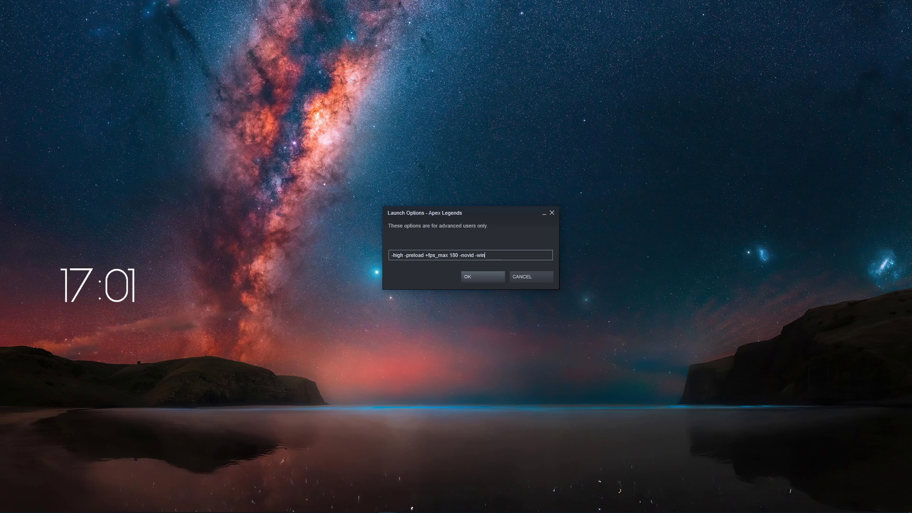
key(BackSpace)
text(fullsc)
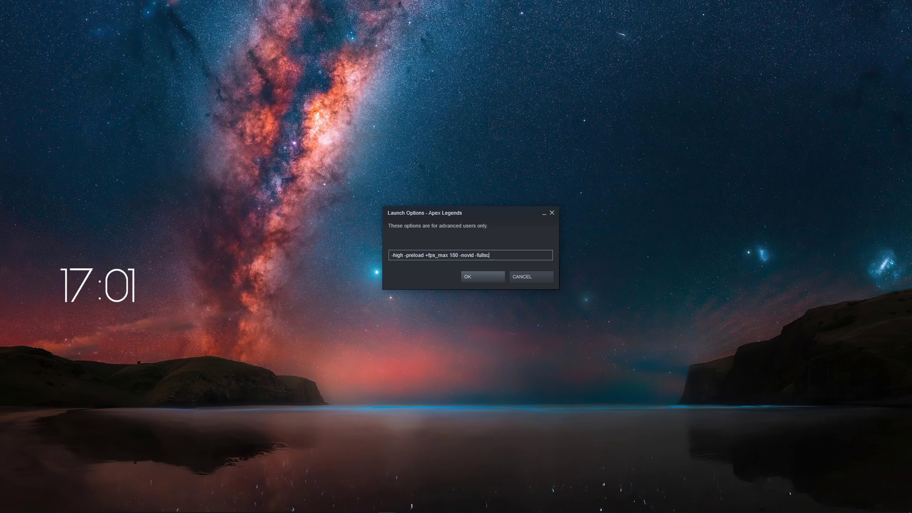
text(reen -)
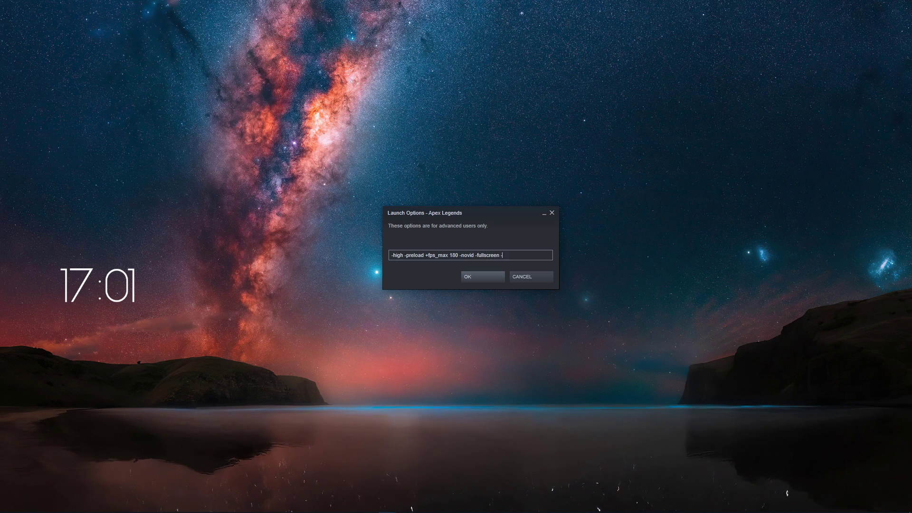
text(refresh 14)
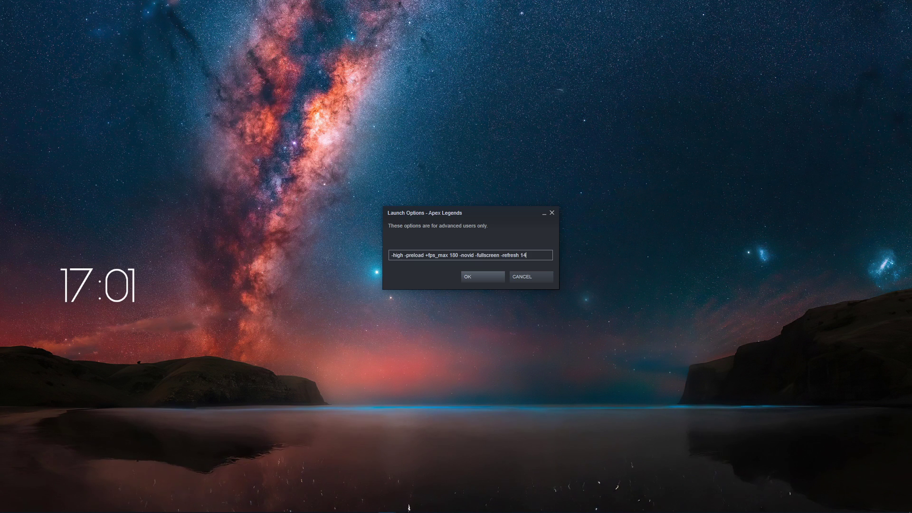
text(4)
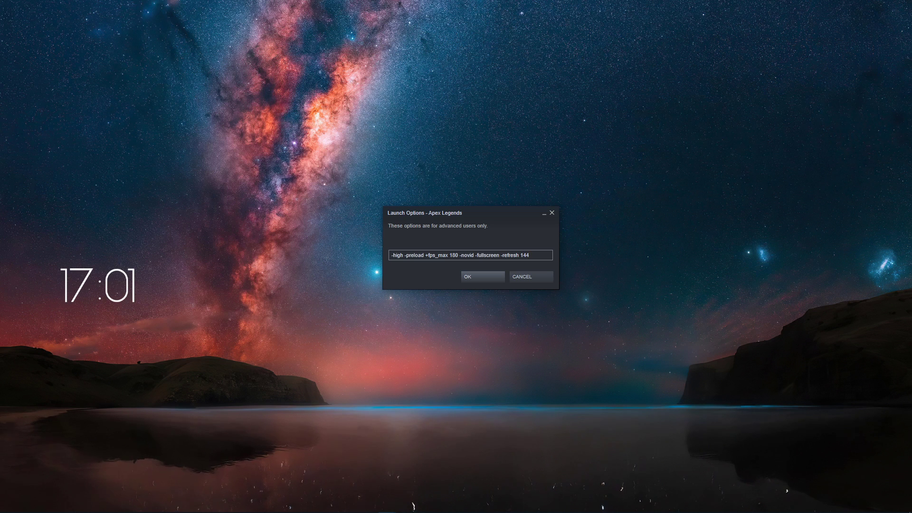
Delete the '-refresh 144' entry from the Apex Legends launch options
key(BackSpace)
key(BackSpace)
key(BackSpace)
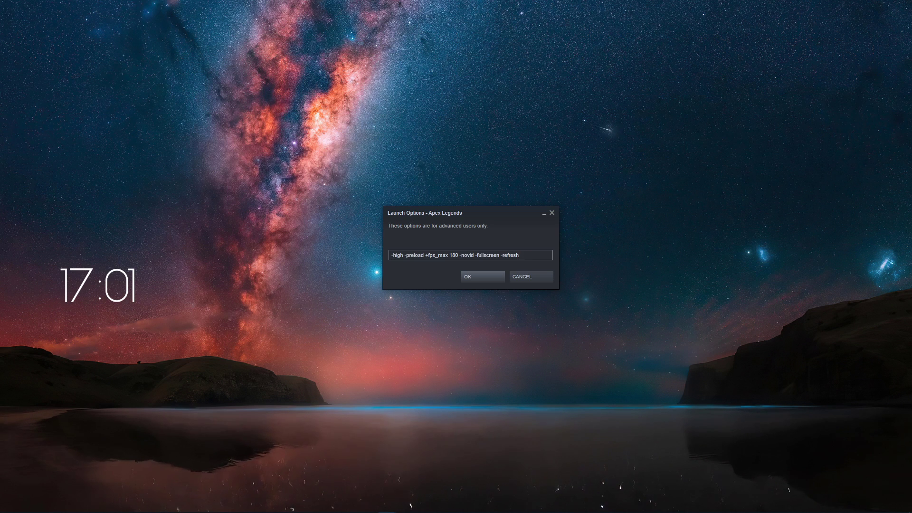
text(60)
key(BackSpace)
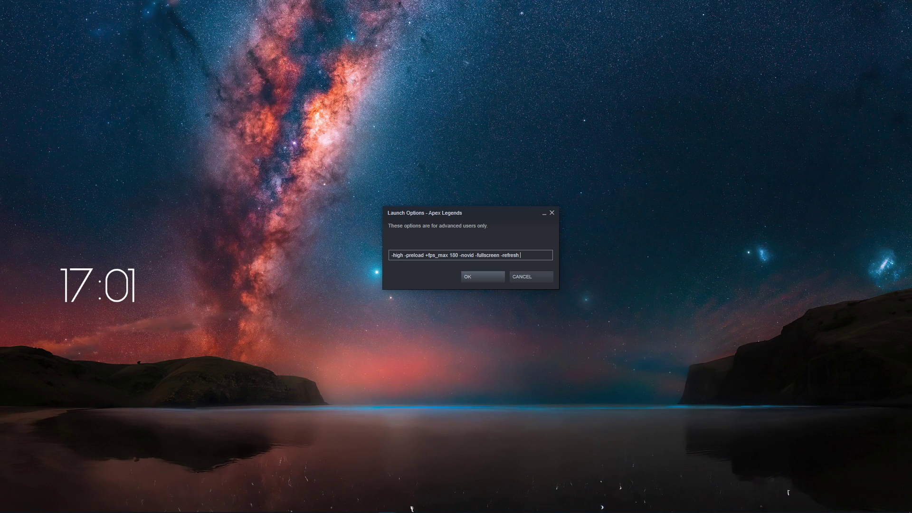
key(BackSpace)
key(BackSpace)
key(BackSpace)
key(BackSpace)
key(BackSpace)
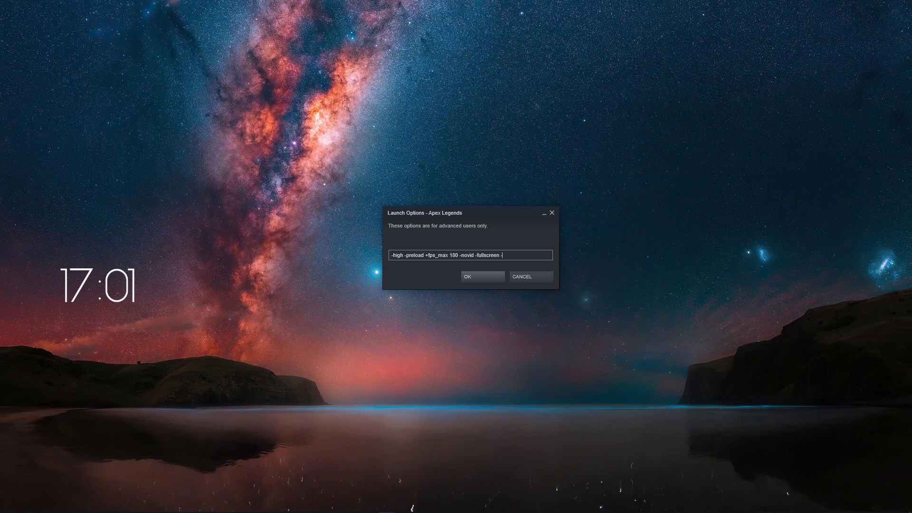
text(+c)
text(l_sho)
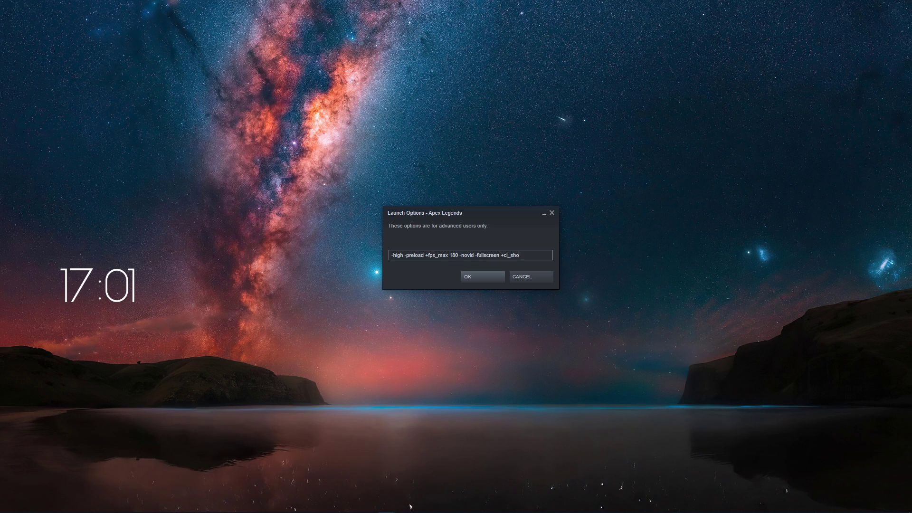
text(wfps 1 +cl)
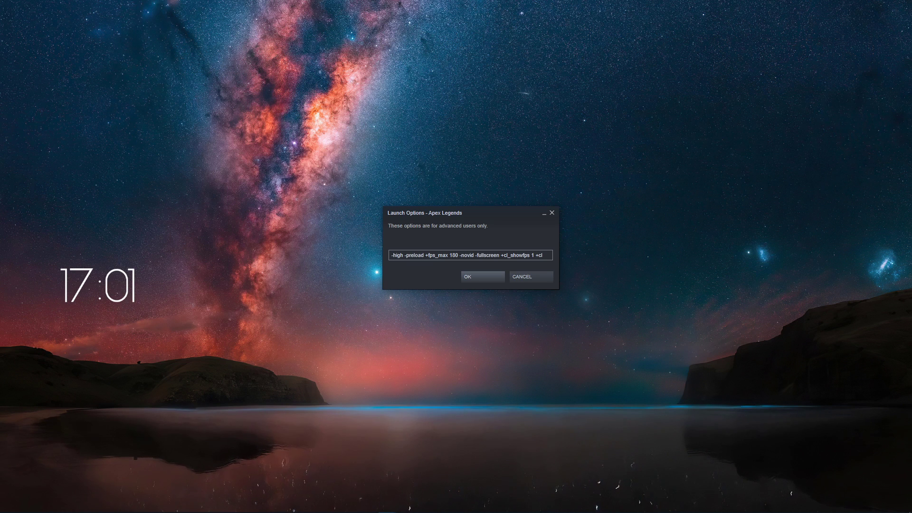
text(_showpos)
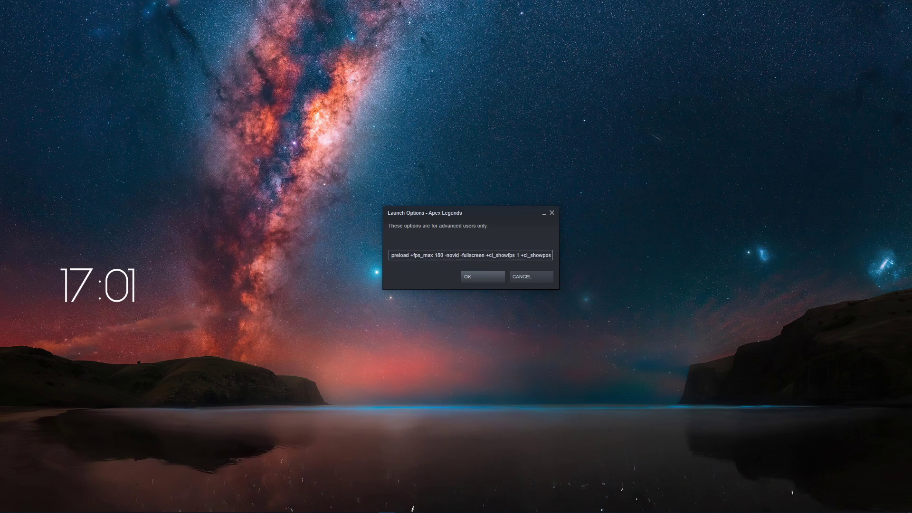
text( 1)
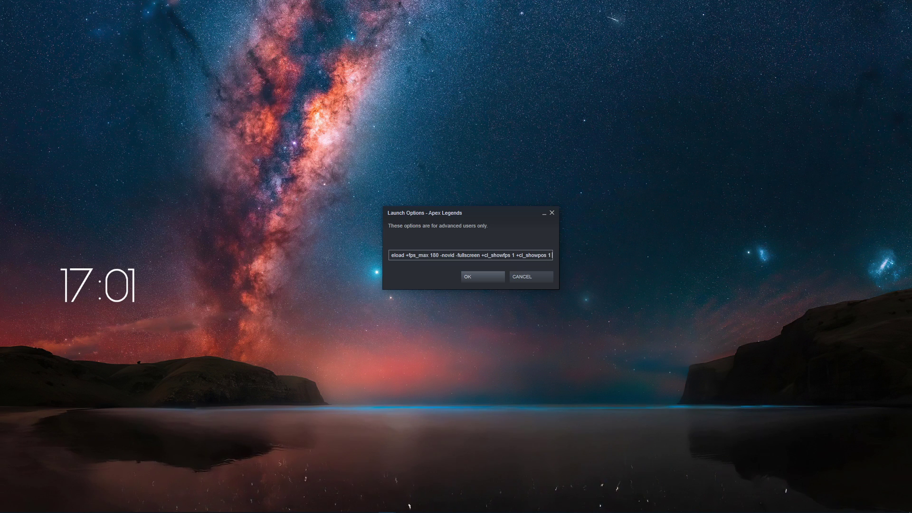
text( +ex)
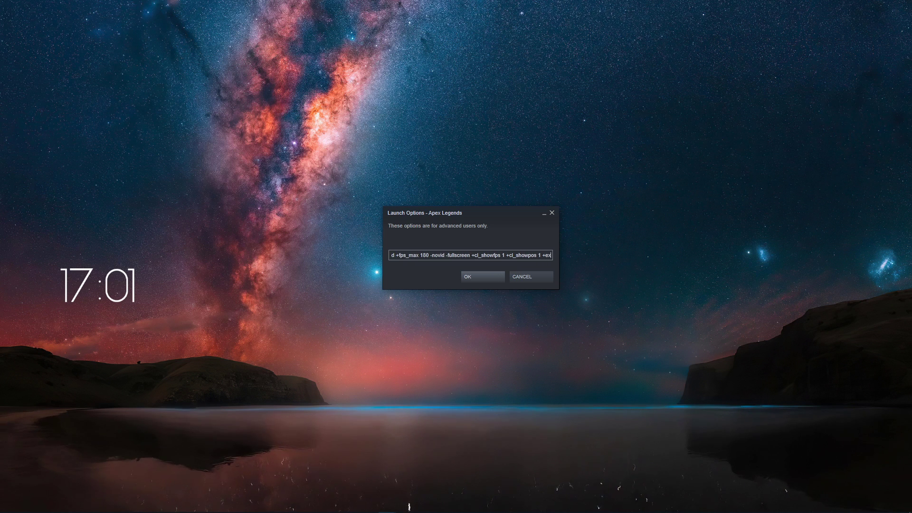
text(ec autoexec)
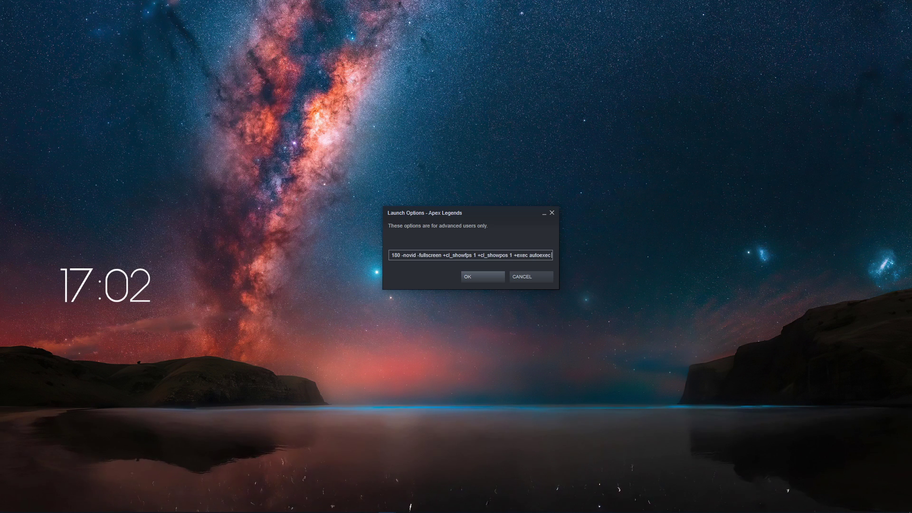
text(-dxlevel)
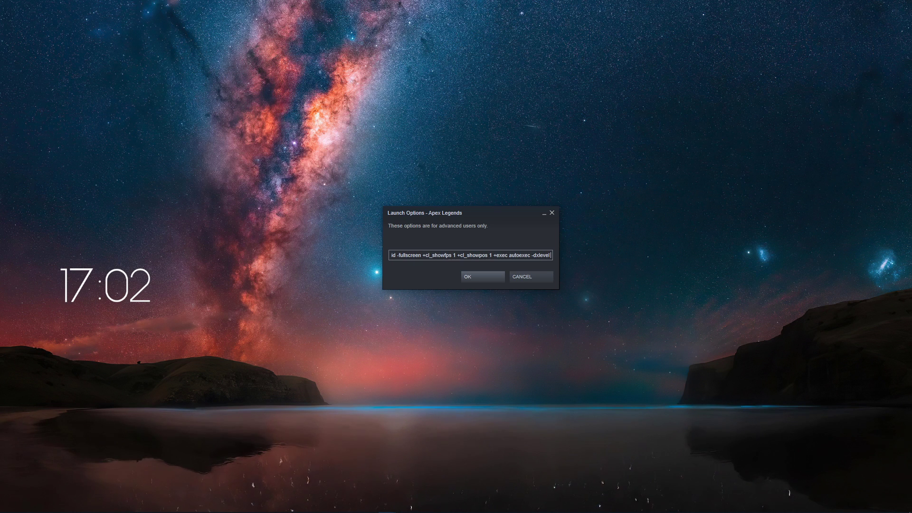
text( 95)
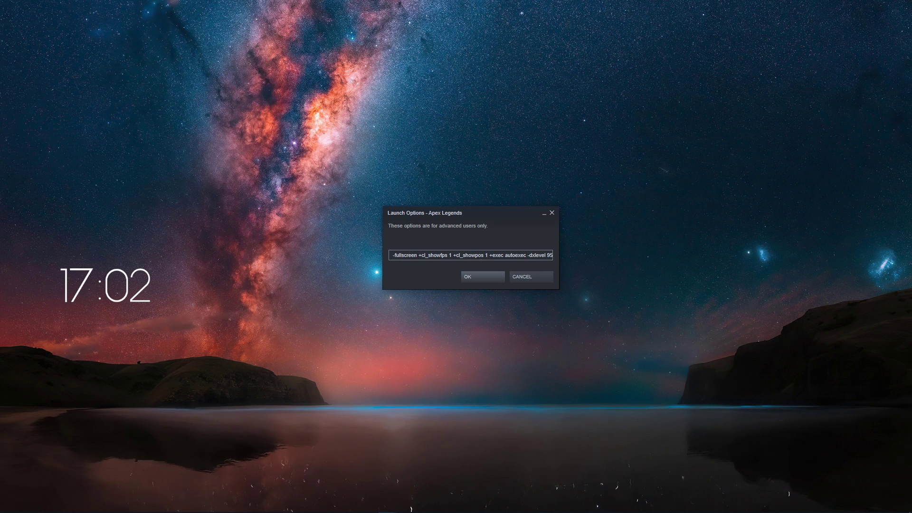